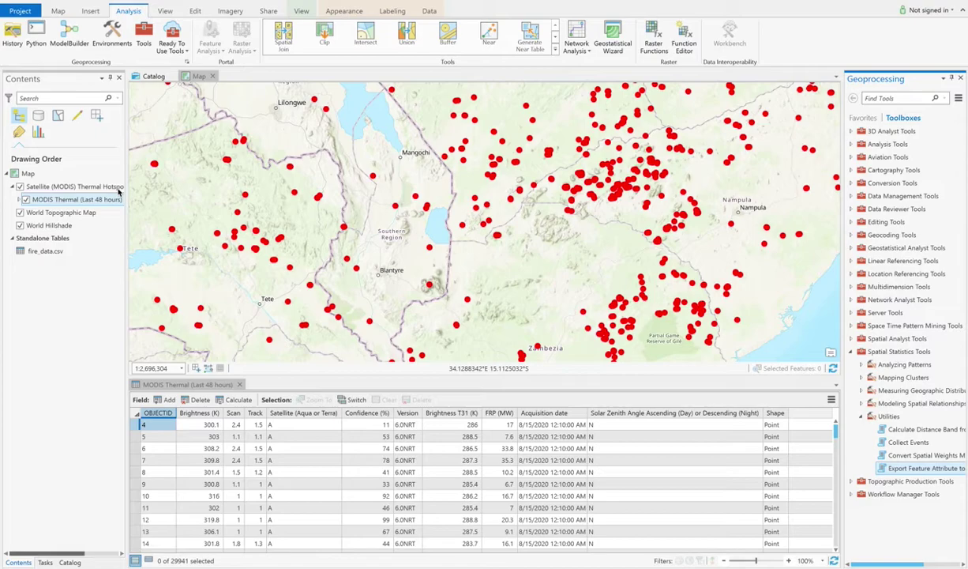
Select the MODIS Thermal (Last 48 hours) layer in Contents and bring up its context menu.
click(51, 183)
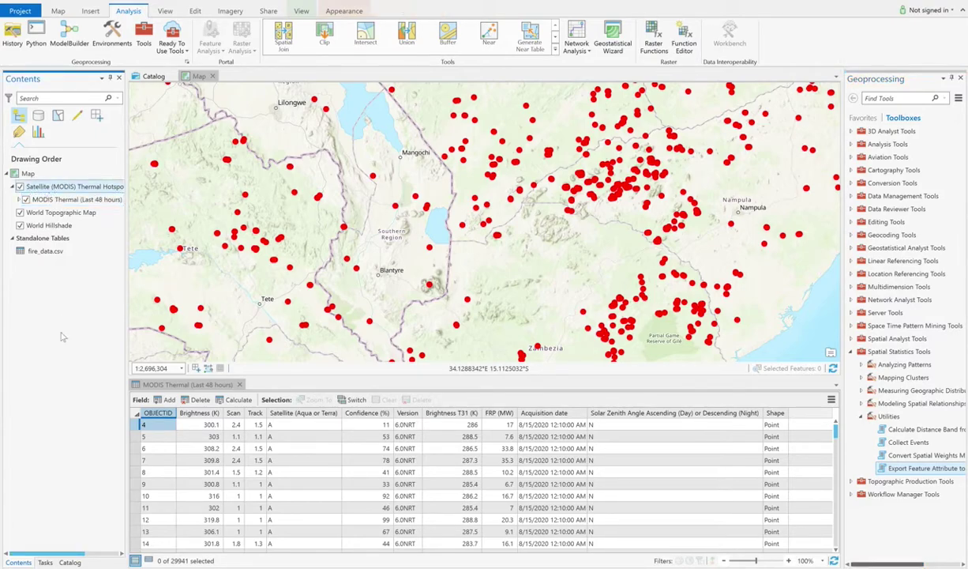
drag(59, 553, 11, 554)
click(60, 203)
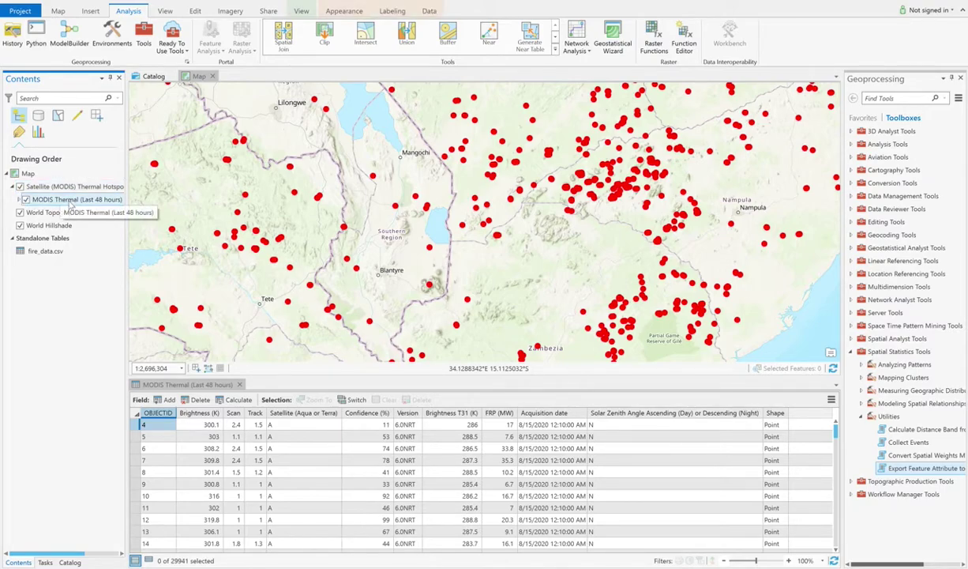
right_click(71, 205)
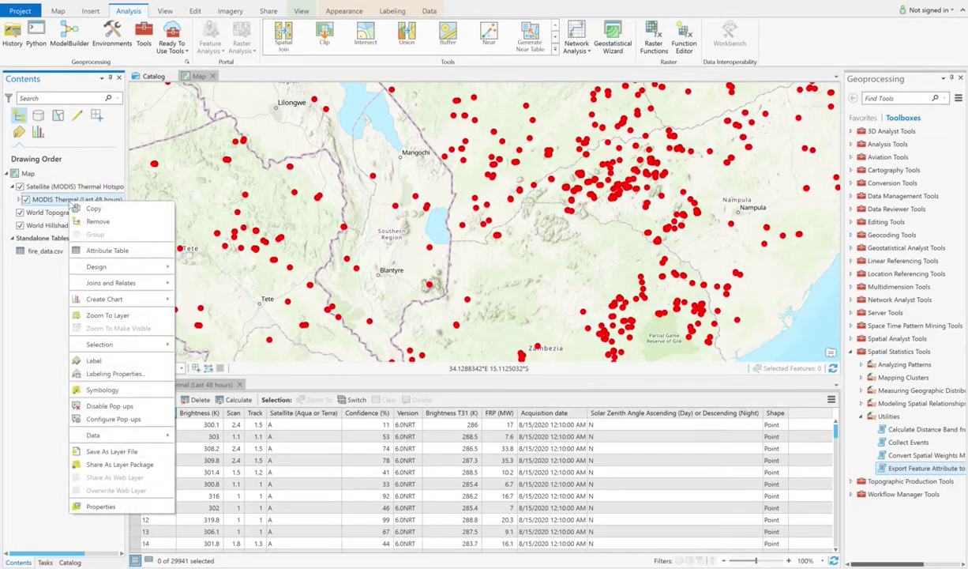
Open the attribute table of the MODIS Thermal (Last 48 hours) layer.
click(107, 250)
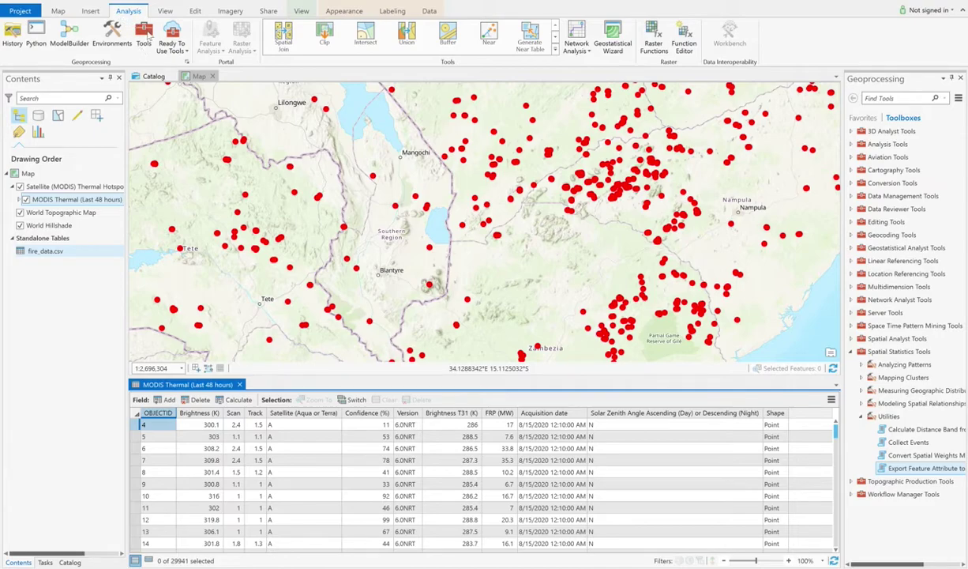
Open Export Feature Attribute to ASCII from the Spatial Statistics Utilities toolset.
click(144, 36)
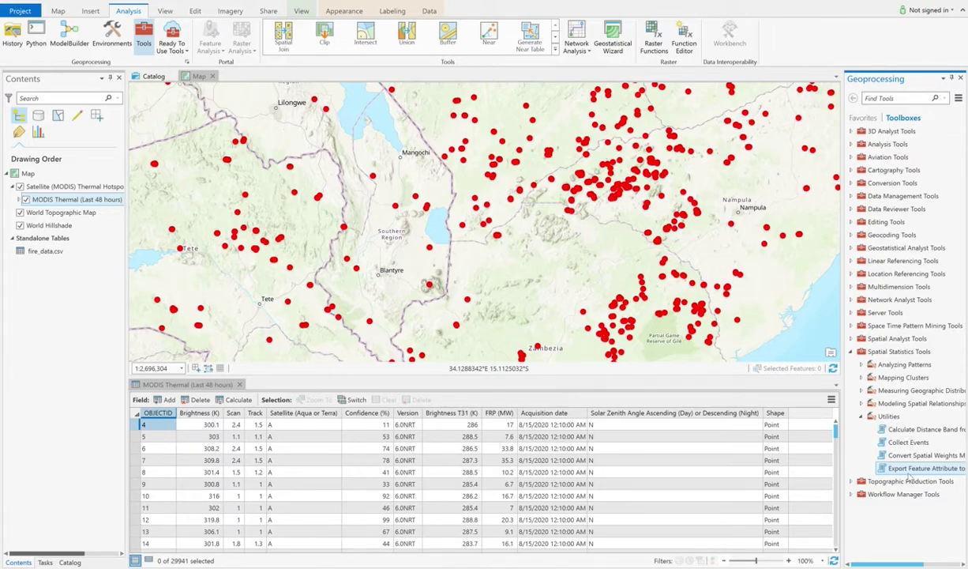
click(958, 472)
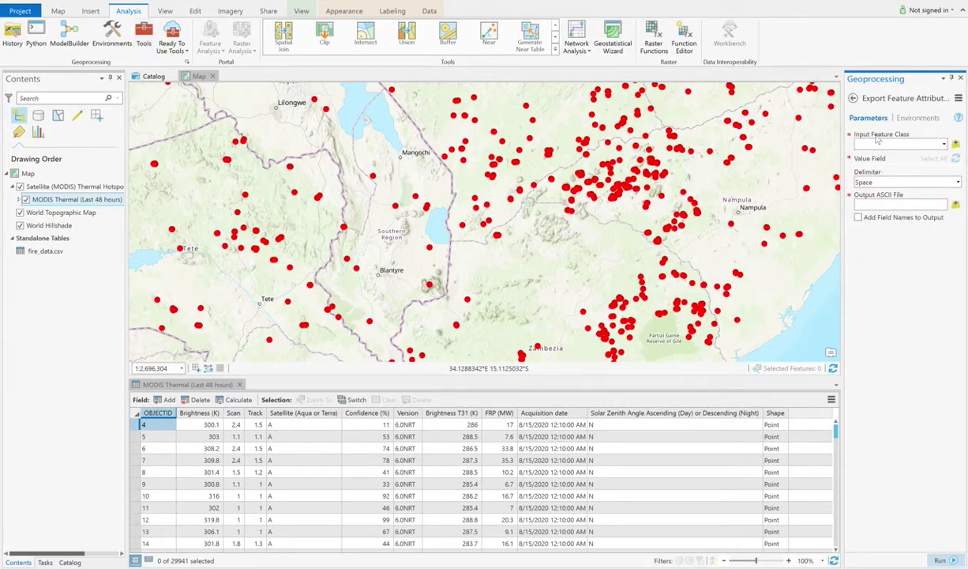
Set the input feature class to MODIS Thermal (Last 48 hours).
click(945, 144)
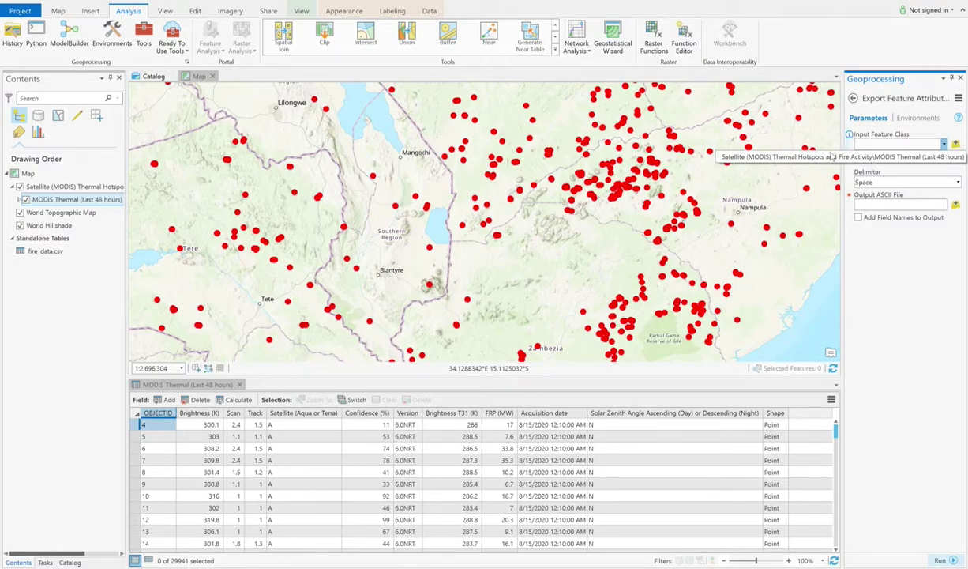
click(827, 154)
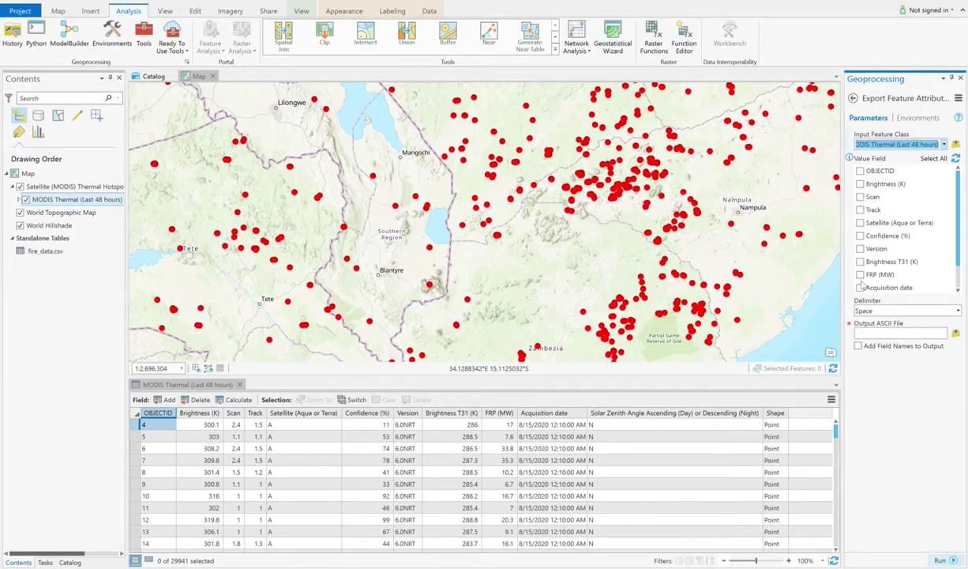
Check all value fields, OBJECTID through Acquisition date, and set the delimiter to Comma.
click(944, 159)
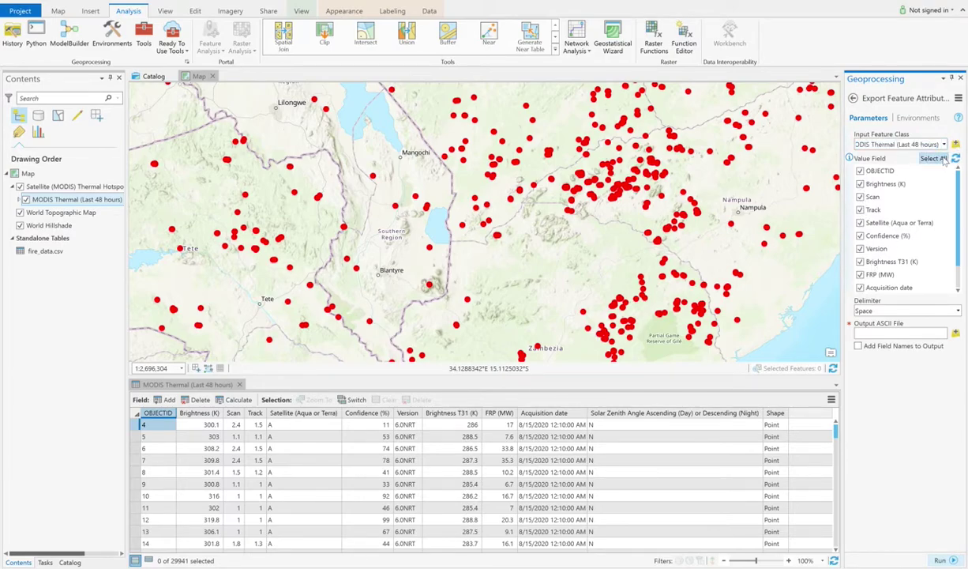
click(889, 312)
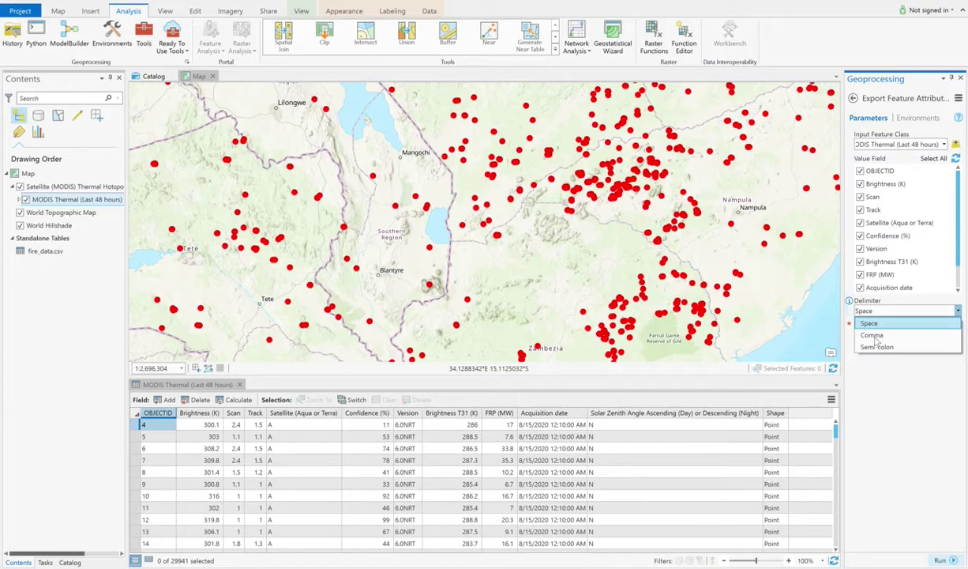
click(872, 336)
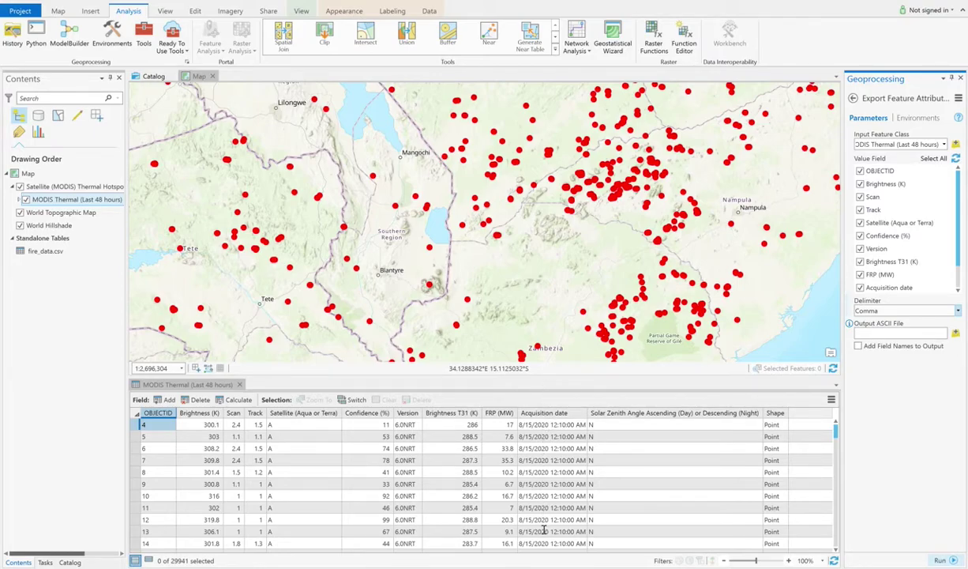
Save the output ASCII file as fire_data.csv in MyProject with the All Files type.
click(551, 424)
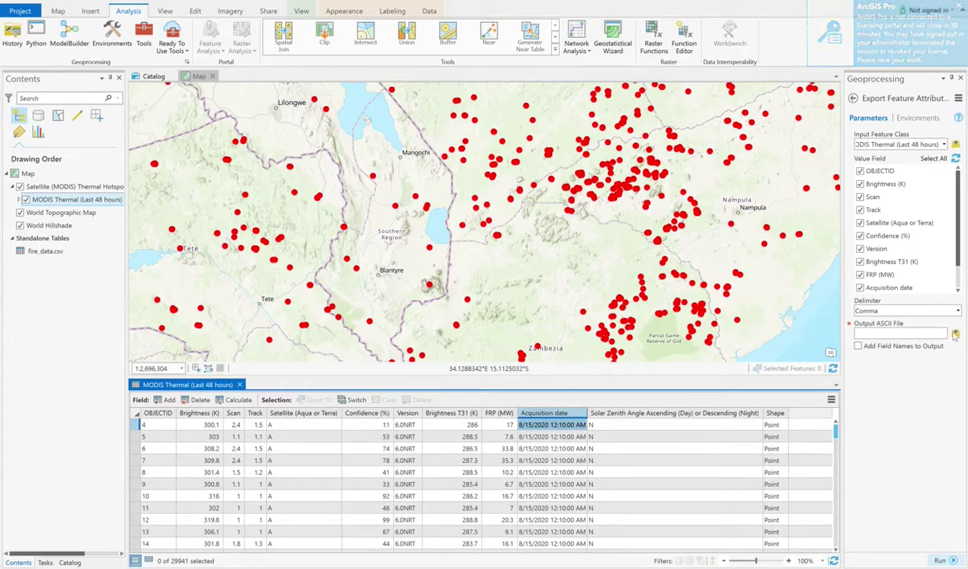
click(957, 333)
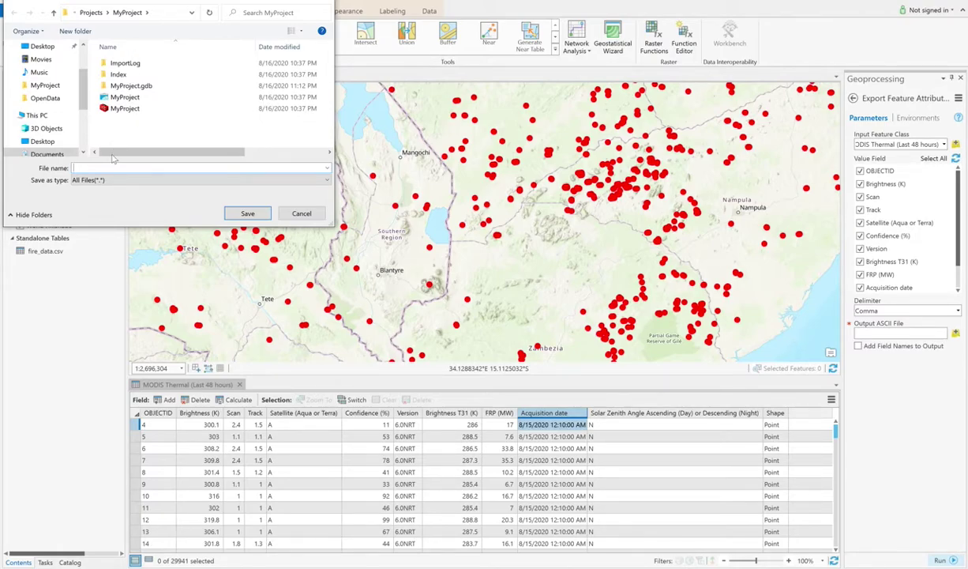
text(fire_data.csv)
click(105, 166)
drag(108, 168, 100, 166)
click(116, 167)
click(206, 180)
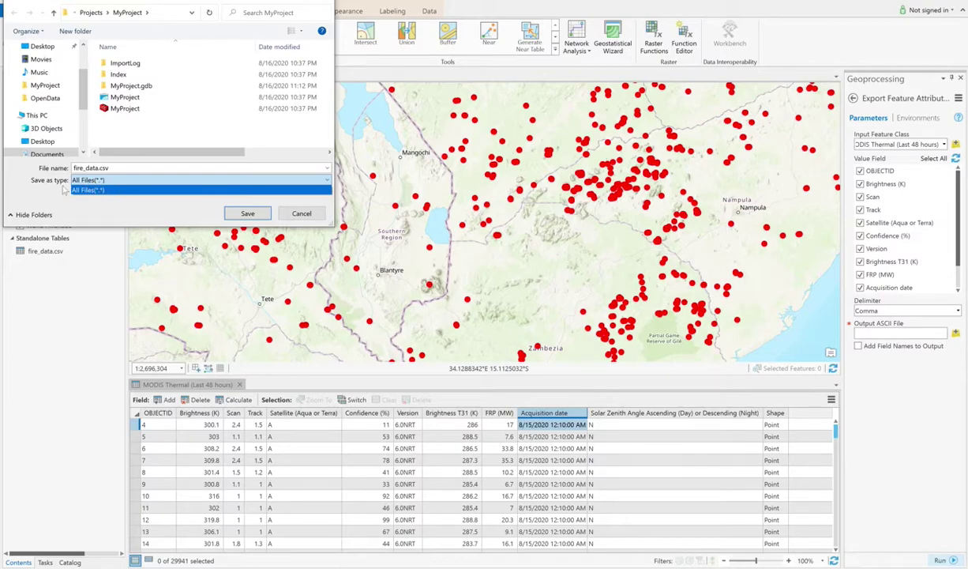
click(119, 199)
double_click(123, 168)
click(123, 168)
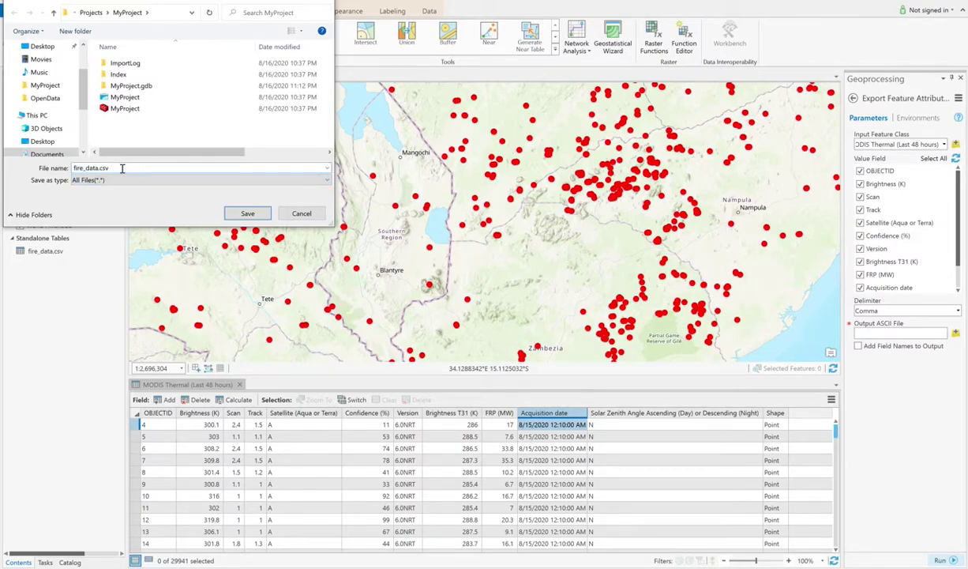
click(247, 214)
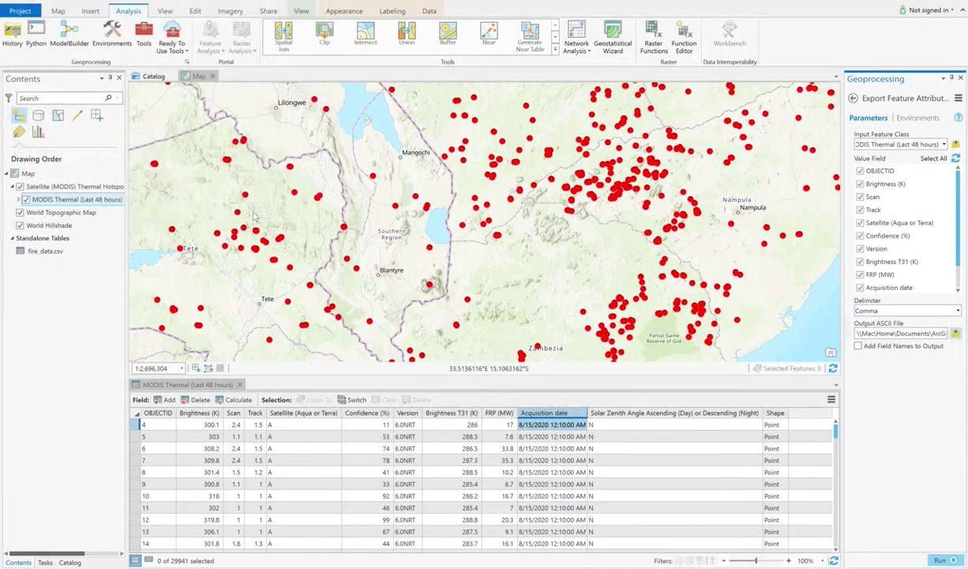
Turn on Add Field Names to Output and run the comma-delimited export.
click(860, 347)
click(942, 560)
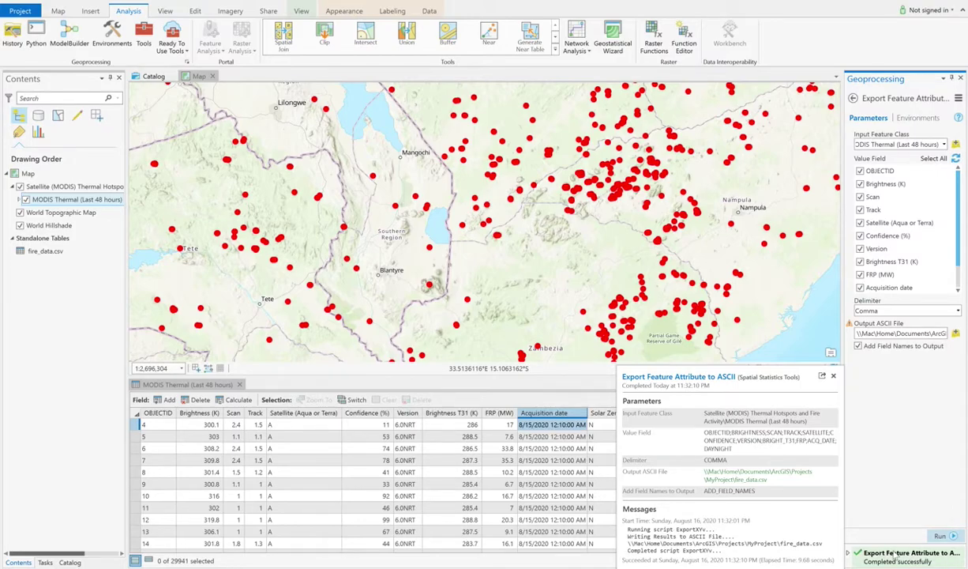
From the MyProject Finder window, open fire_data.csv with Microsoft Excel.
key(ctrl+Left)
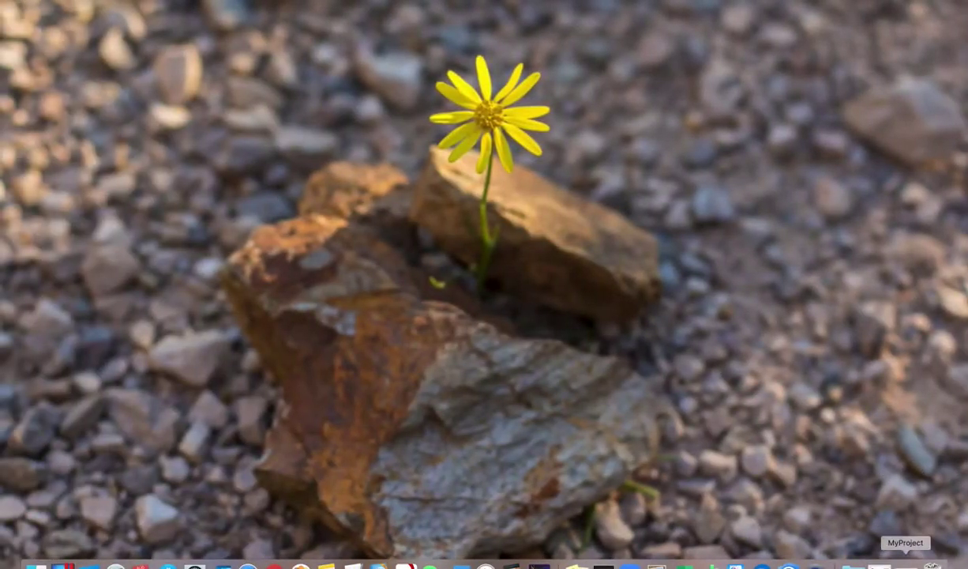
click(906, 563)
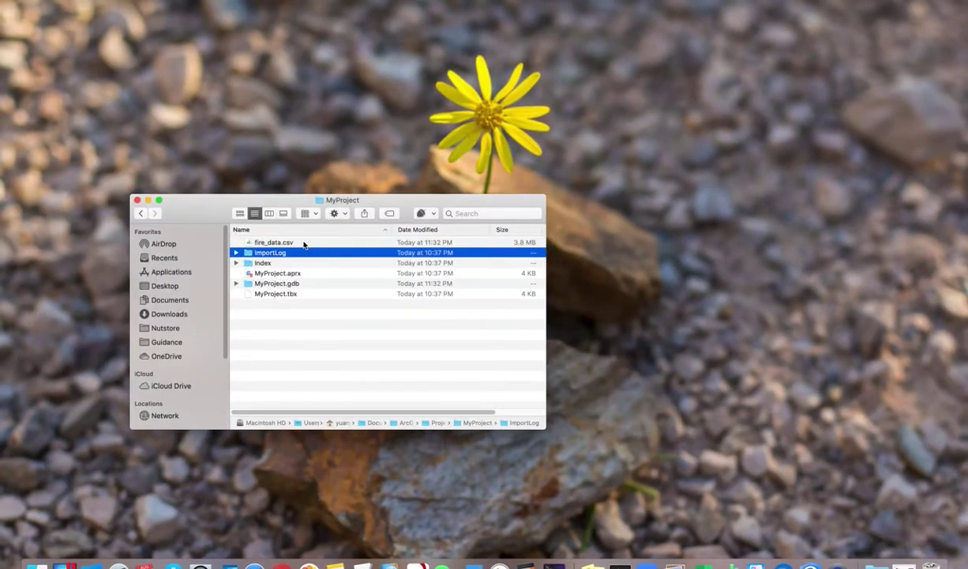
click(304, 244)
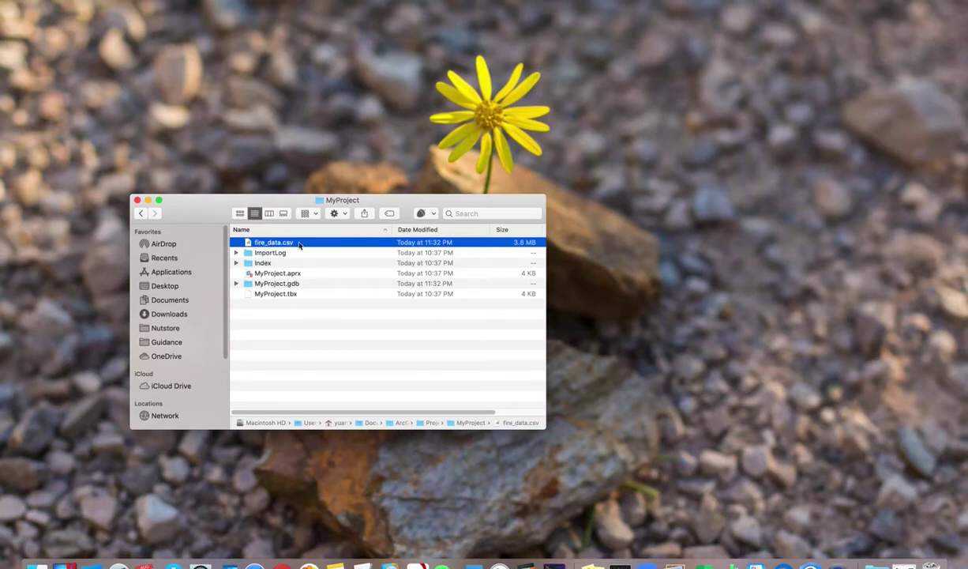
right_click(298, 246)
mouse_move(336, 257)
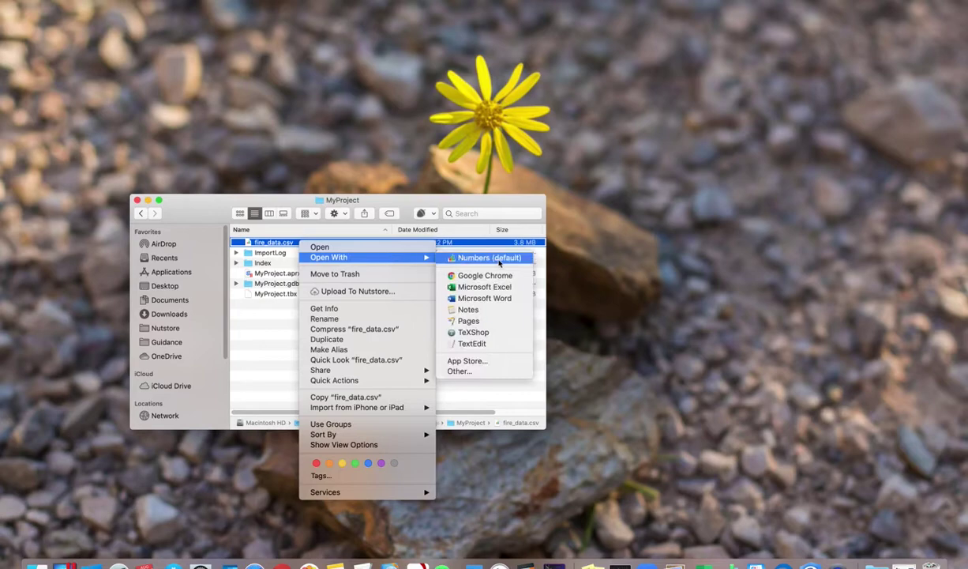
click(486, 288)
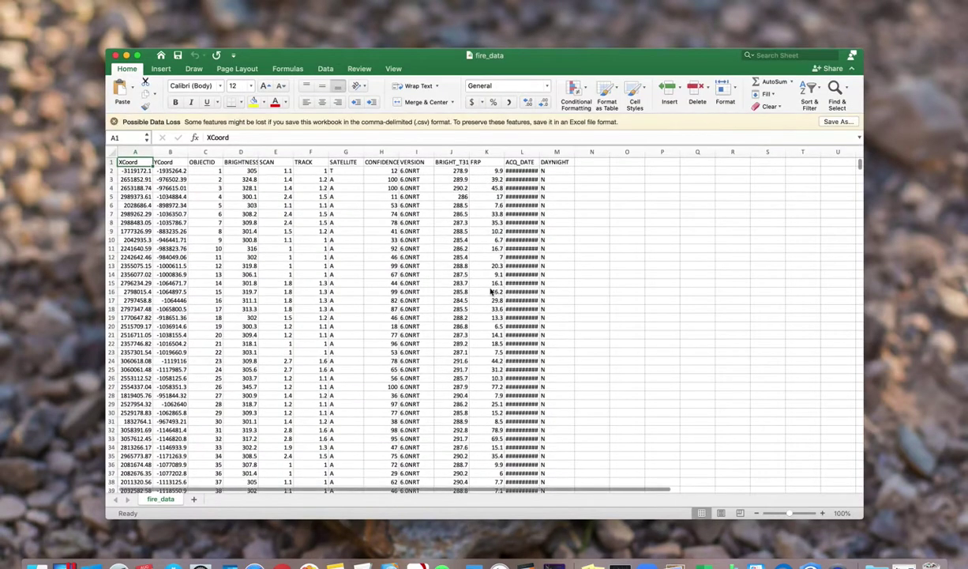
Inspect the exported columns from OBJECTID through FRP and ACQ_DATE.
click(212, 150)
click(240, 151)
click(275, 151)
click(310, 151)
click(347, 151)
click(382, 151)
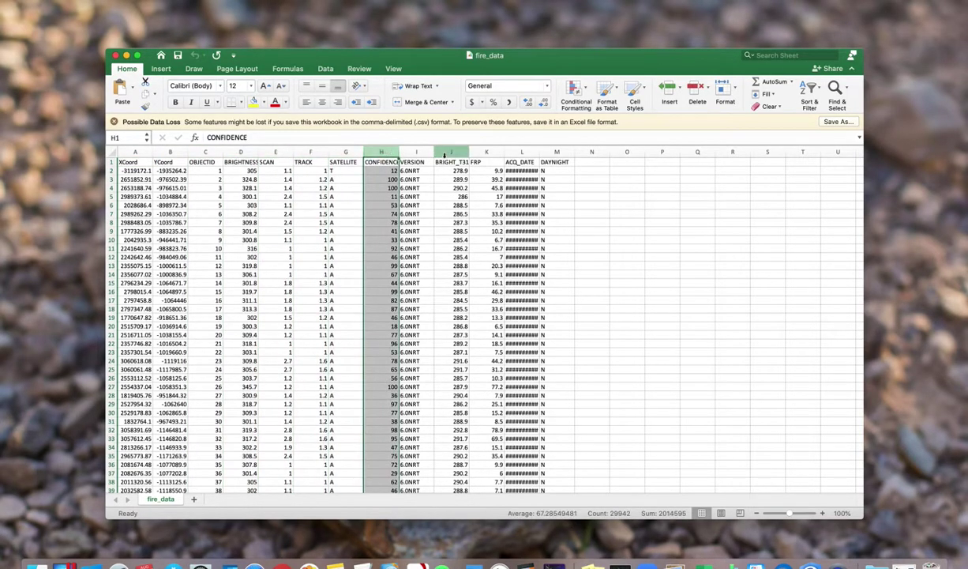
click(425, 152)
click(454, 152)
click(482, 161)
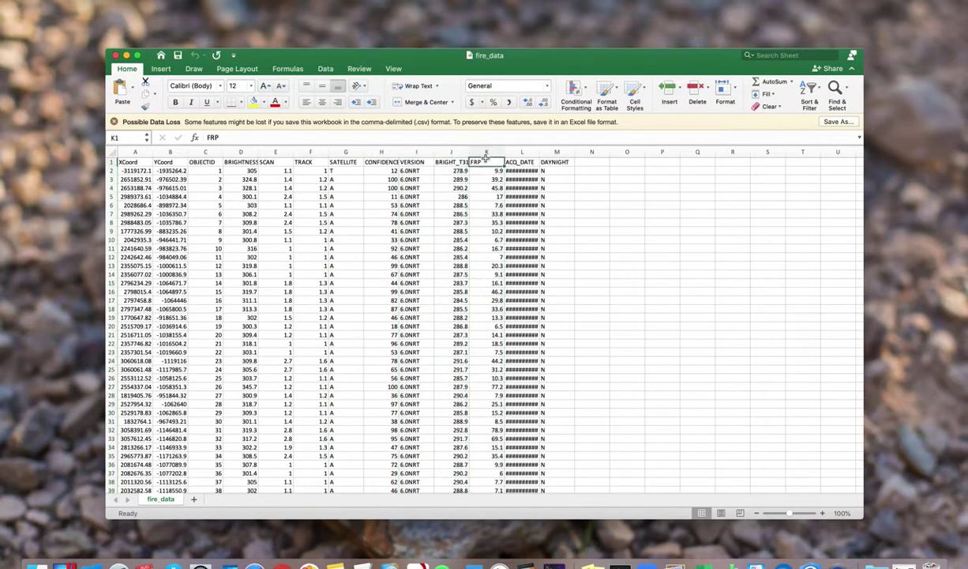
click(519, 161)
Widen column L so the ACQ_DATE values show instead of hash marks.
drag(537, 153, 540, 155)
key(super+c)
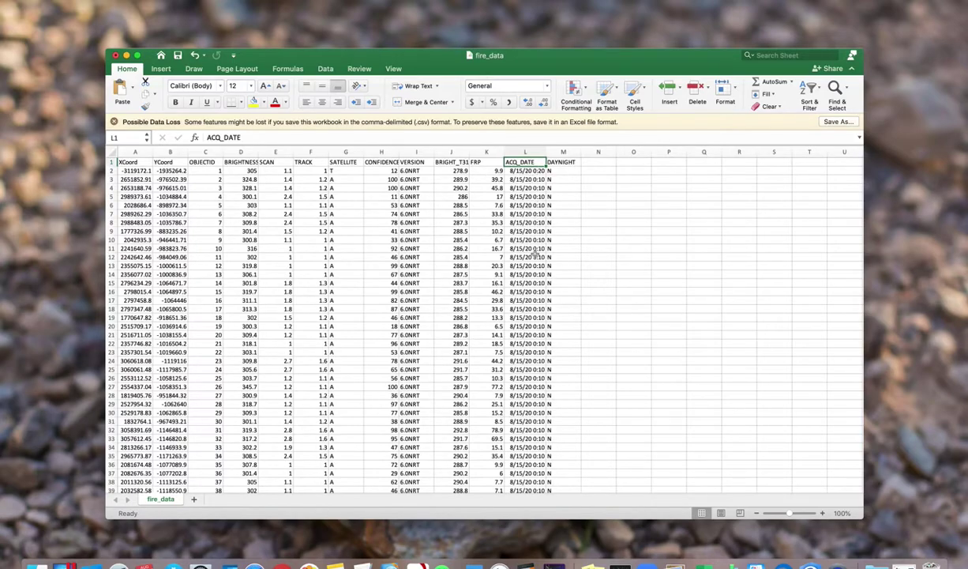
click(534, 150)
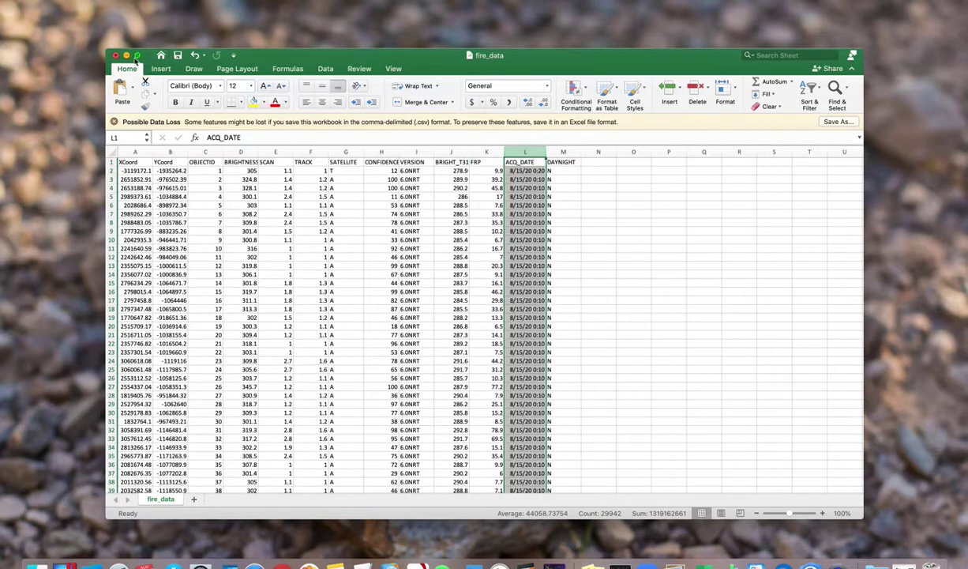
mouse_move(136, 60)
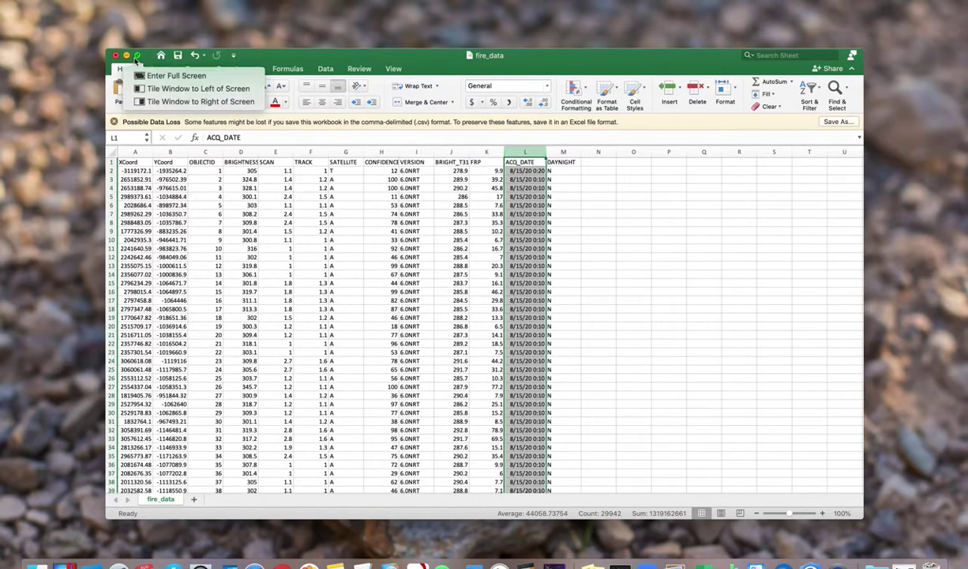